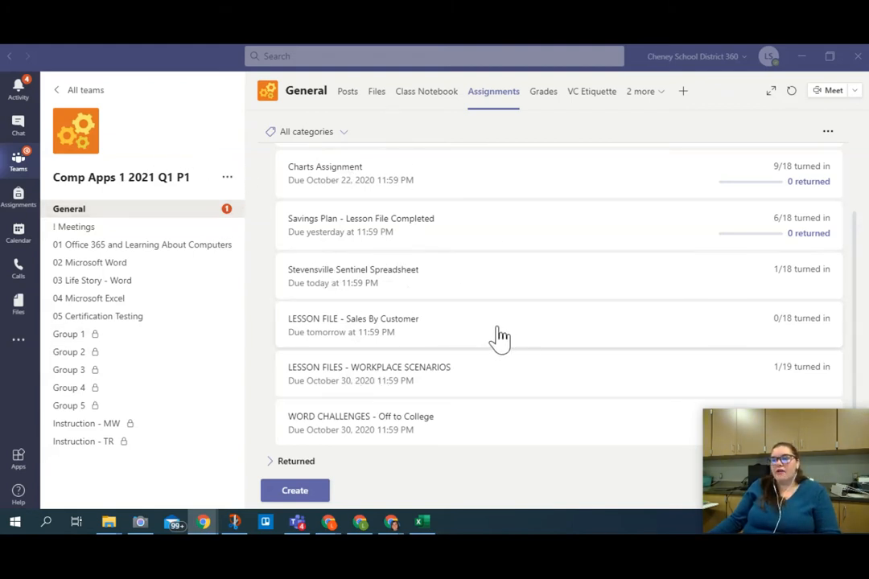
{"action": "key", "text": "ctrl"}
{"action": "key", "text": "ctrl"}
{"action": "key", "text": "ctrl"}
{"action": "key", "text": "ctrl"}
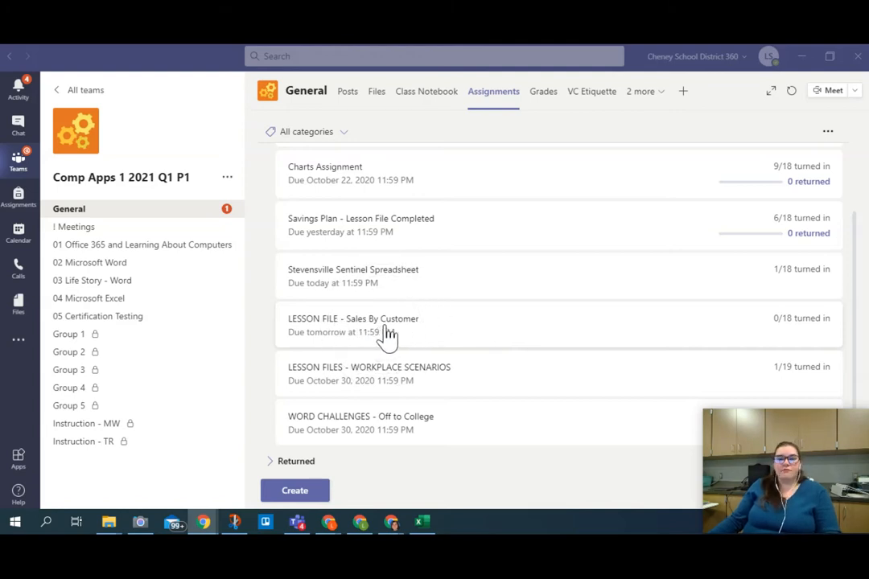
Step: From the student view of the LESSON FILE - Sales By Customer assignment, open Sales By Customer.xlsx in desktop Excel
{"action": "left_click", "coordinate": [387, 334]}
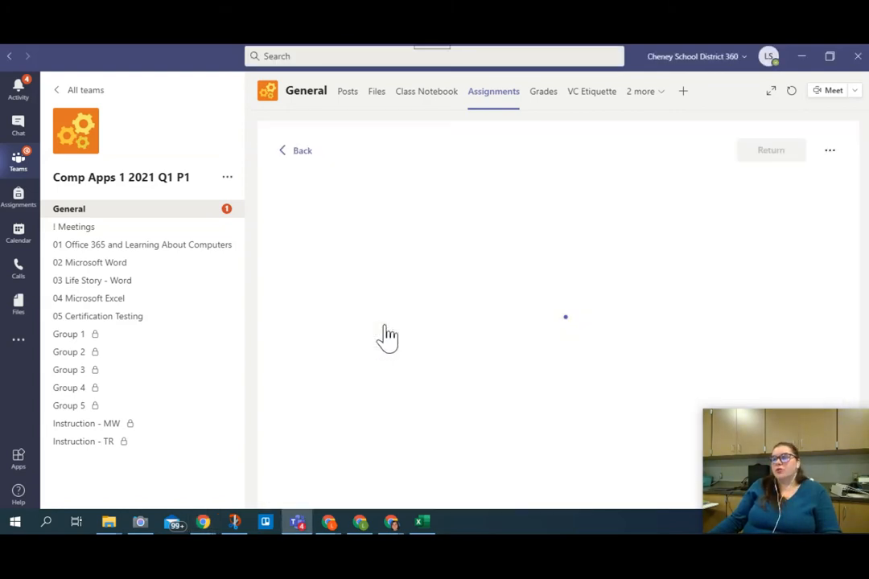
{"action": "left_click", "coordinate": [820, 153]}
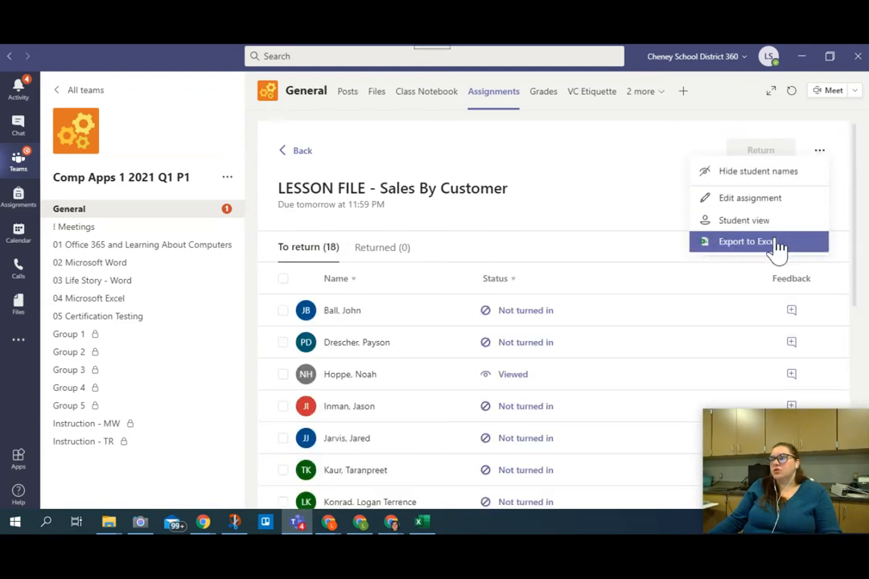
{"action": "left_click", "coordinate": [764, 225]}
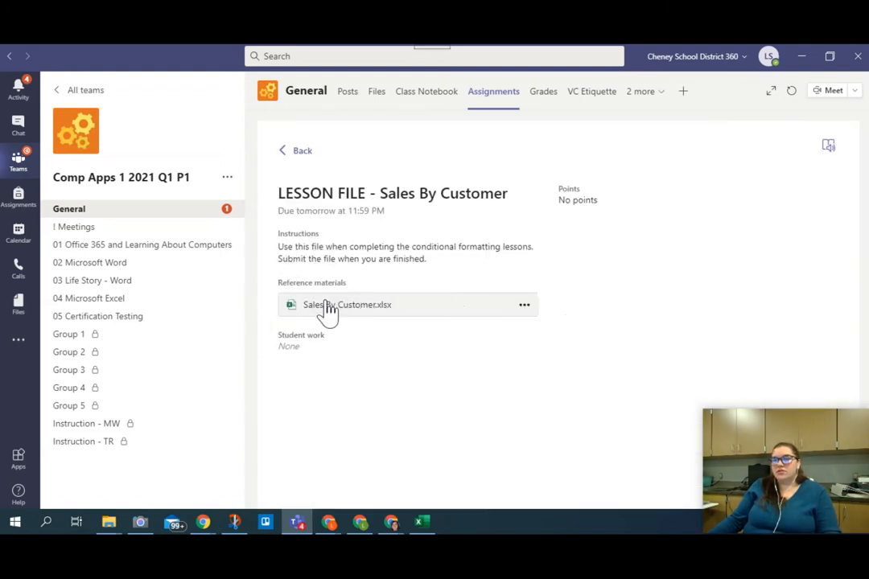
{"action": "left_click", "coordinate": [524, 307]}
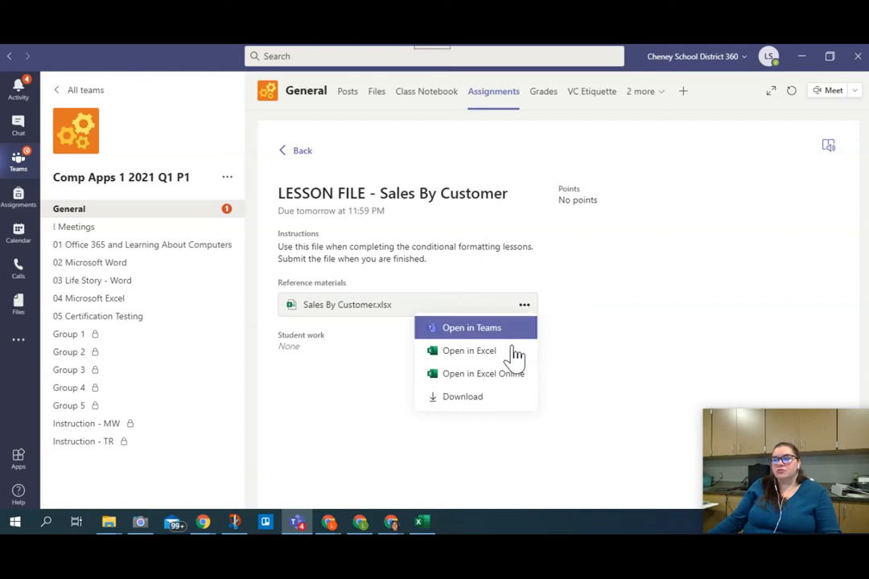
{"action": "left_click", "coordinate": [514, 351]}
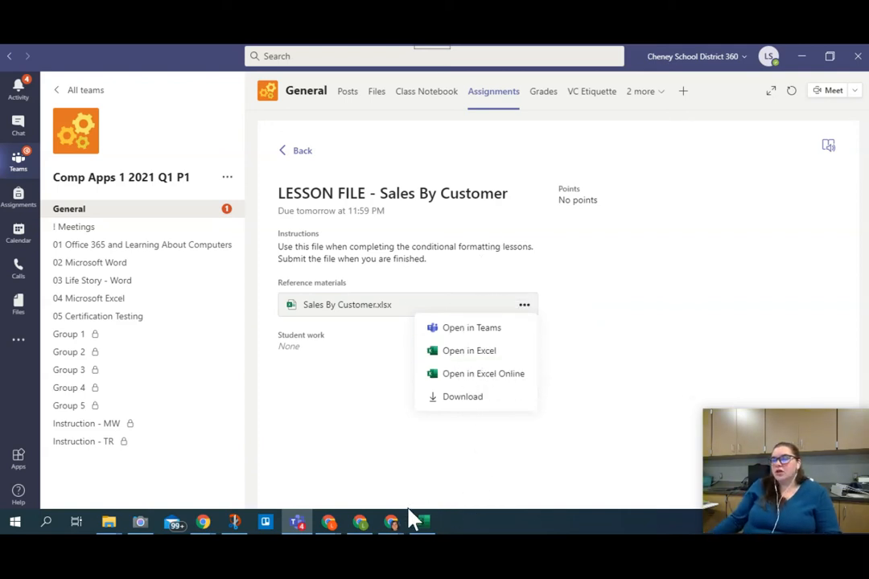
{"action": "left_click", "coordinate": [421, 523]}
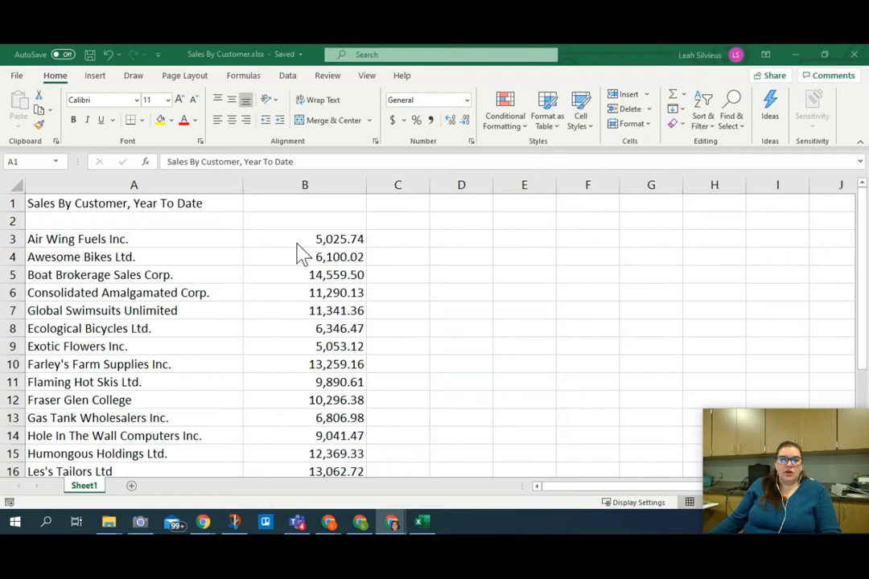
Step: Select the sales amounts in B3:B23 and look over the whole customer list
{"action": "left_click", "coordinate": [373, 250]}
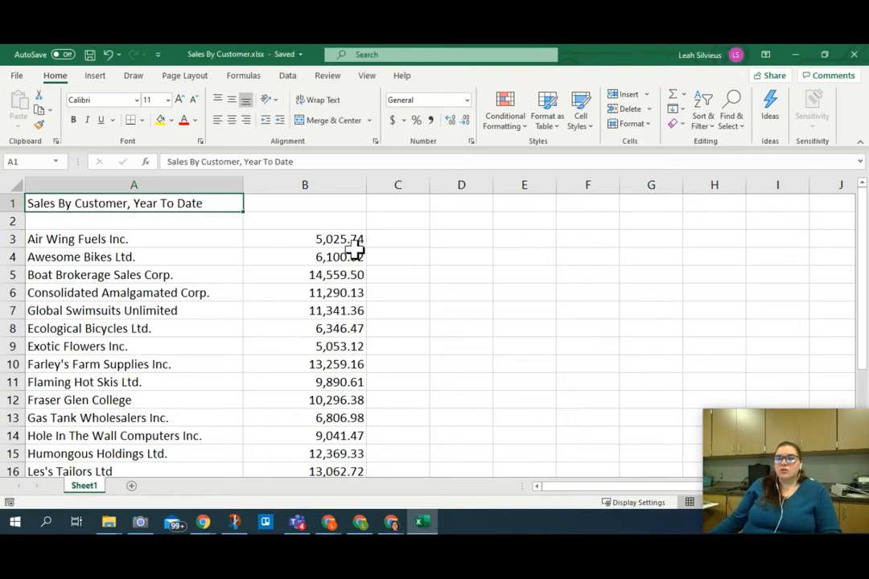
{"action": "left_click_drag", "start_coordinate": [334, 240], "coordinate": [303, 427]}
{"action": "scroll", "coordinate": [311, 391], "scroll_direction": "down", "scroll_amount": 2}
{"action": "scroll", "coordinate": [310, 390], "scroll_direction": "down", "scroll_amount": 3}
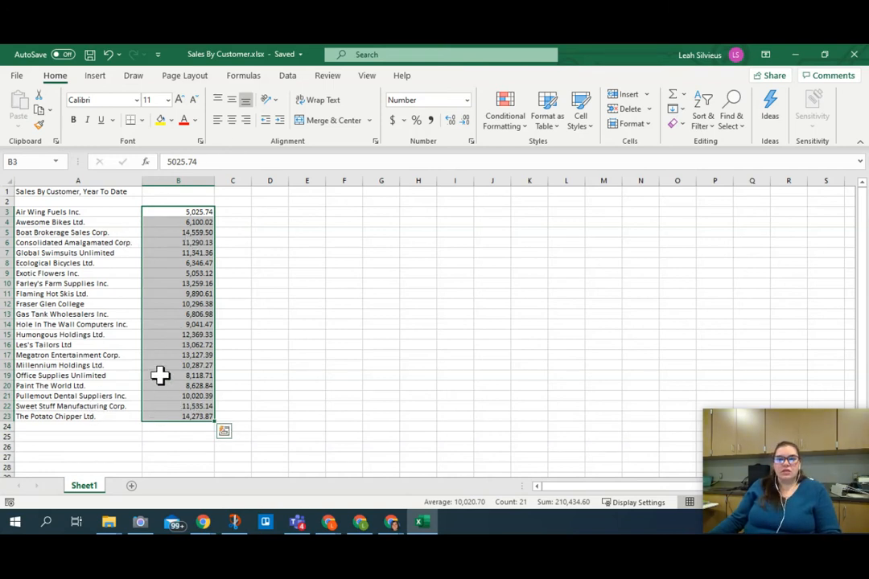
Step: Fill the sales amounts in cells B5, B10, B16, B17 and B23 with yellow
{"action": "left_click", "coordinate": [205, 232]}
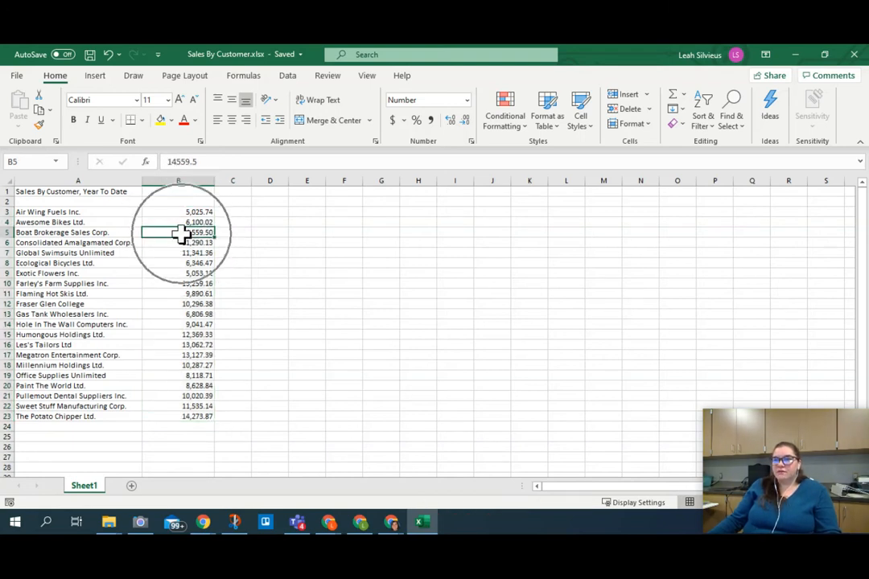
{"action": "left_click", "coordinate": [196, 283], "text": "ctrl"}
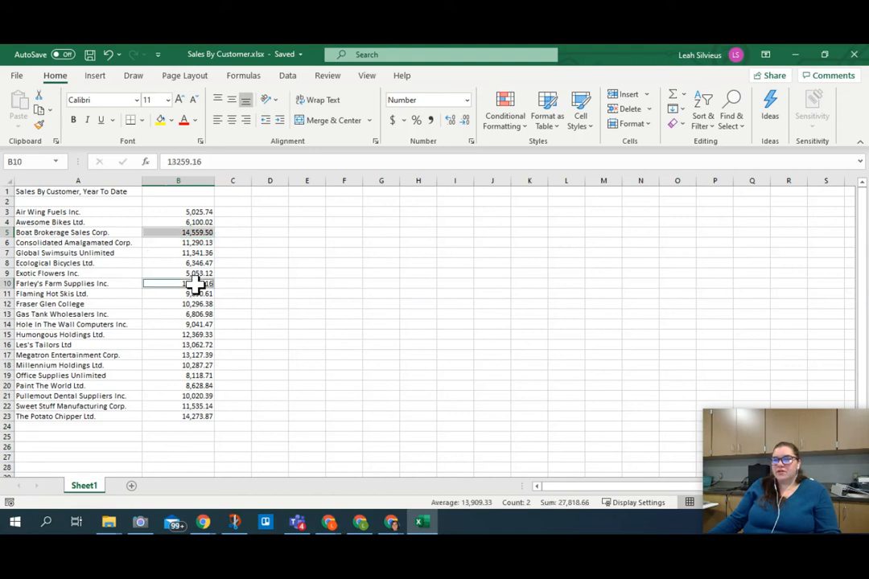
{"action": "left_click", "coordinate": [178, 345], "text": "ctrl"}
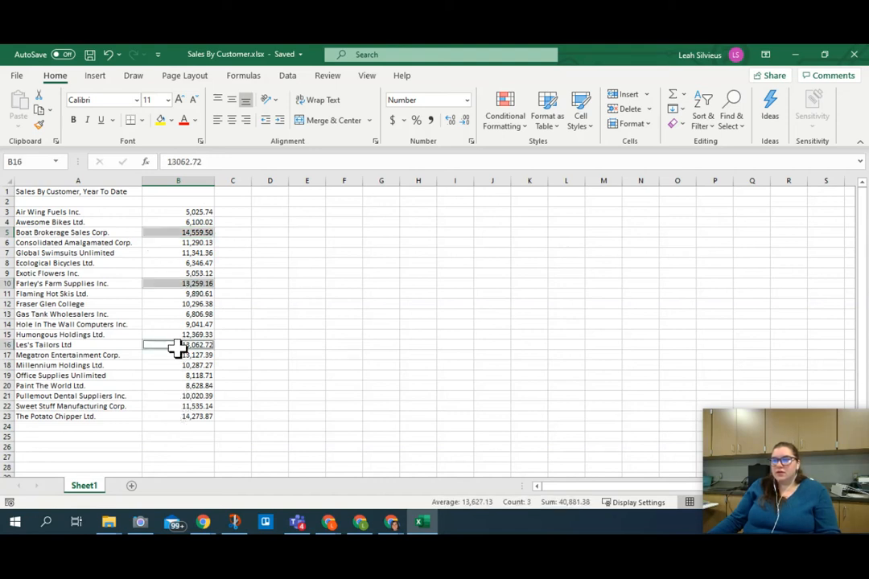
{"action": "left_click_drag", "start_coordinate": [177, 348], "coordinate": [178, 356]}
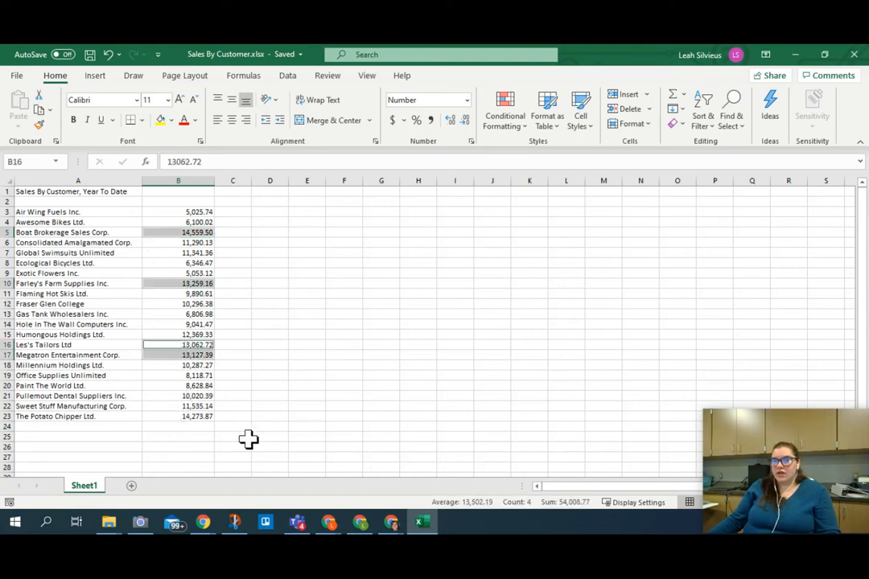
{"action": "left_click", "coordinate": [196, 416], "text": "ctrl"}
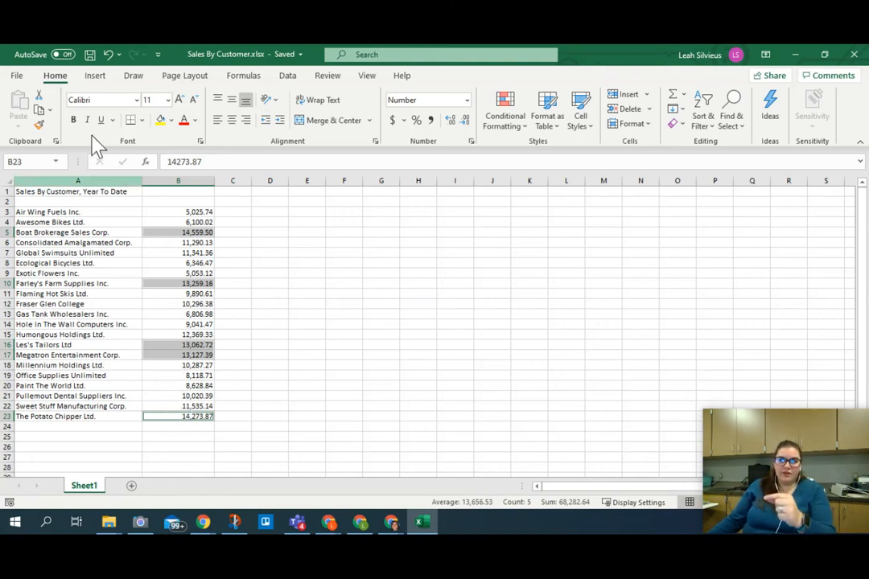
{"action": "left_click", "coordinate": [161, 120]}
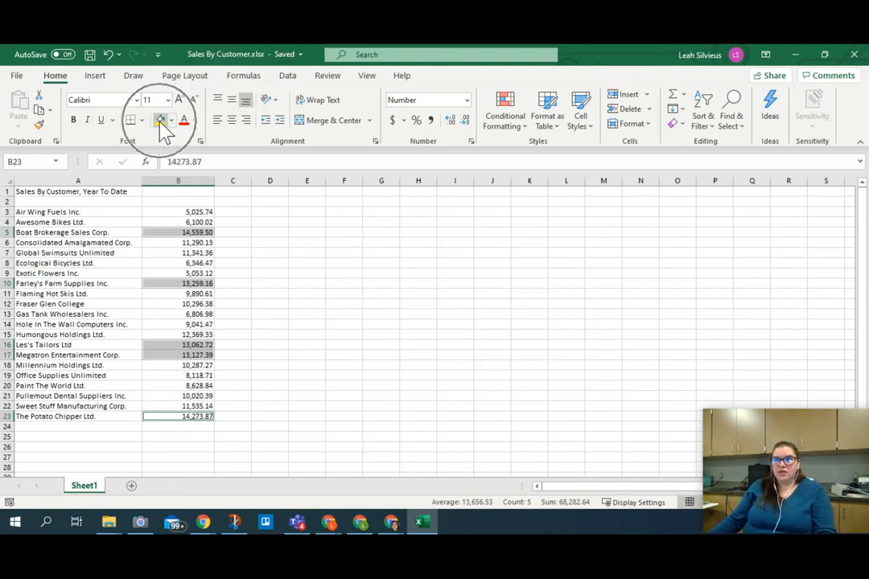
{"action": "left_click", "coordinate": [318, 325]}
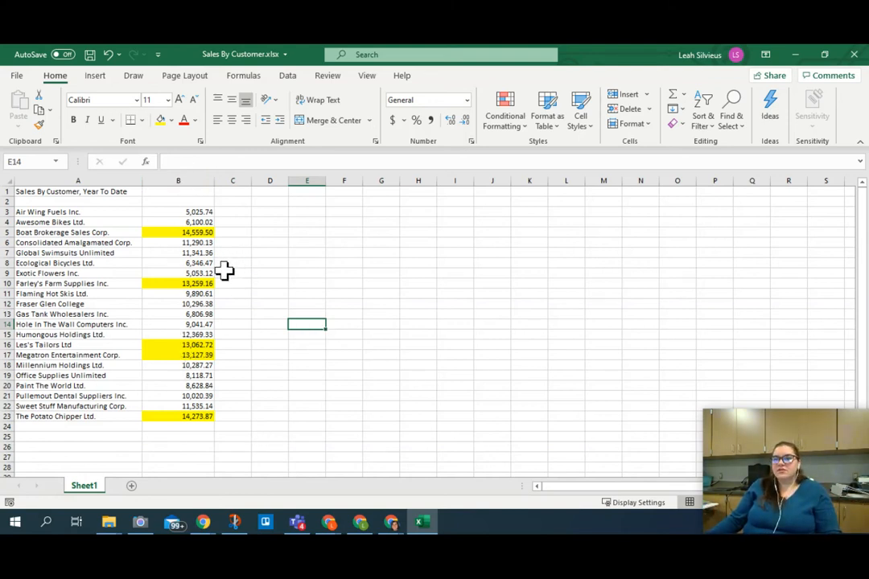
Step: Set the sales amount of Global Swimsuits Unlimited in cell B7 to 17000
{"action": "left_click", "coordinate": [193, 254]}
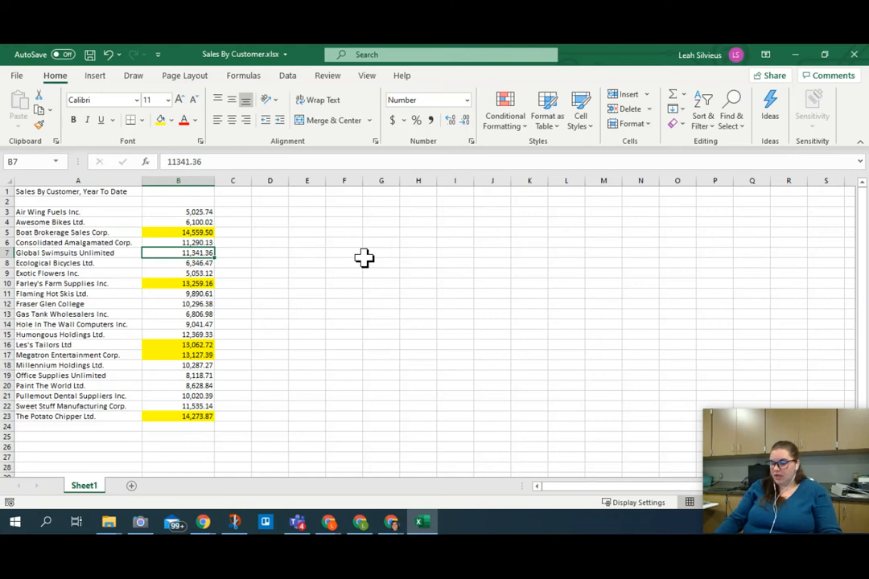
{"action": "type", "text": "17000"}
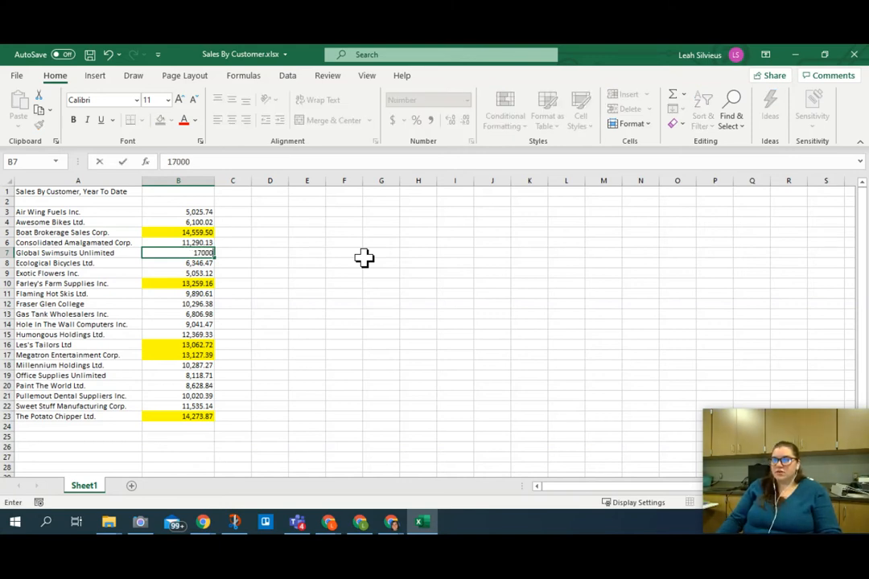
{"action": "key", "text": "Return"}
{"action": "left_click", "coordinate": [178, 253]}
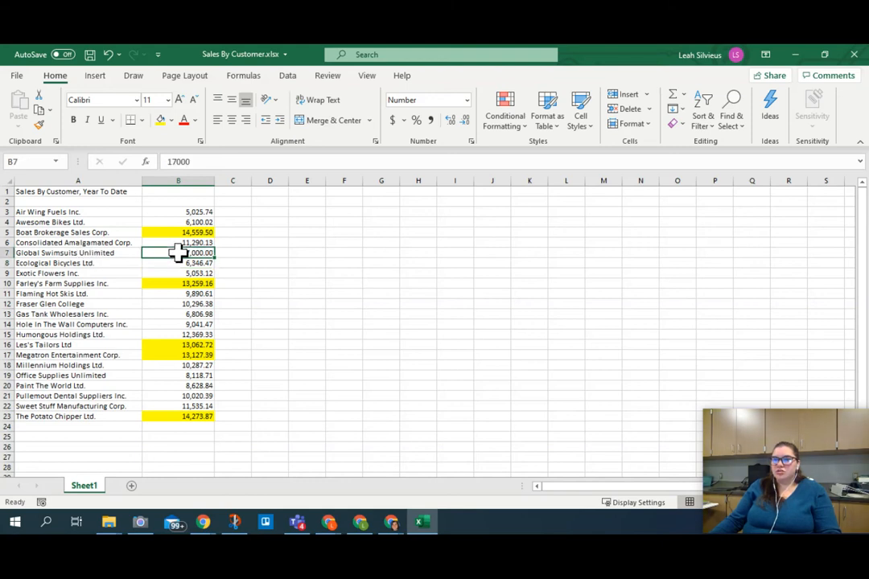
{"action": "left_click", "coordinate": [178, 252]}
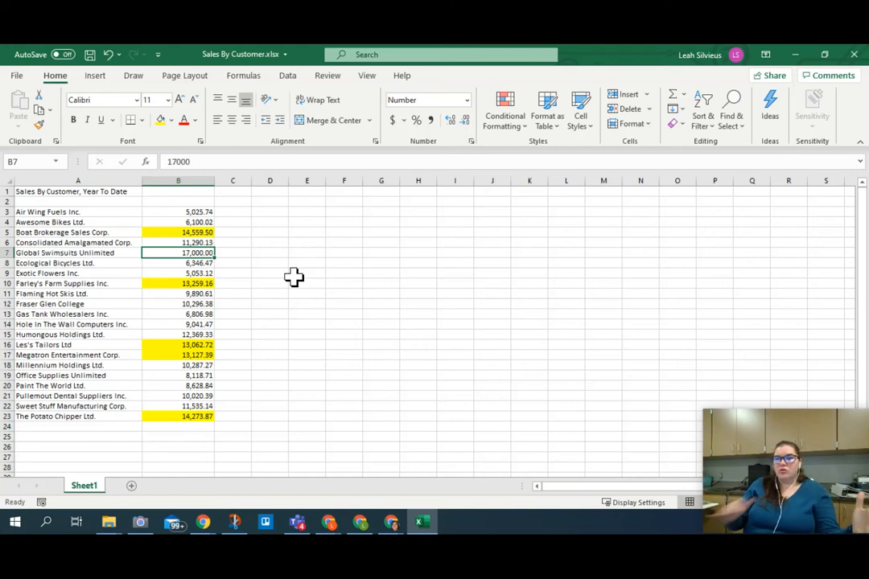
Step: Remove the fill color from the Les's Tailors Ltd sales amount in cell B16
{"action": "left_click", "coordinate": [161, 345]}
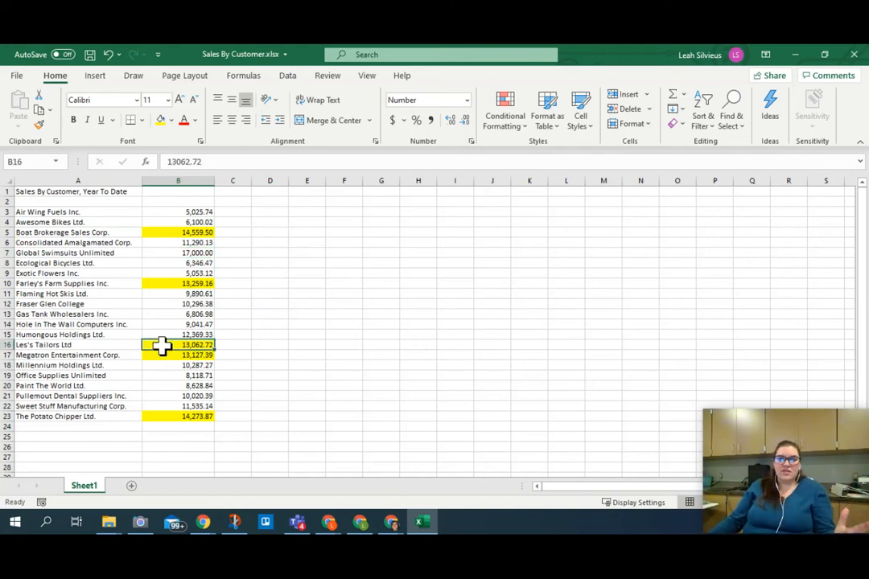
{"action": "left_click", "coordinate": [172, 121]}
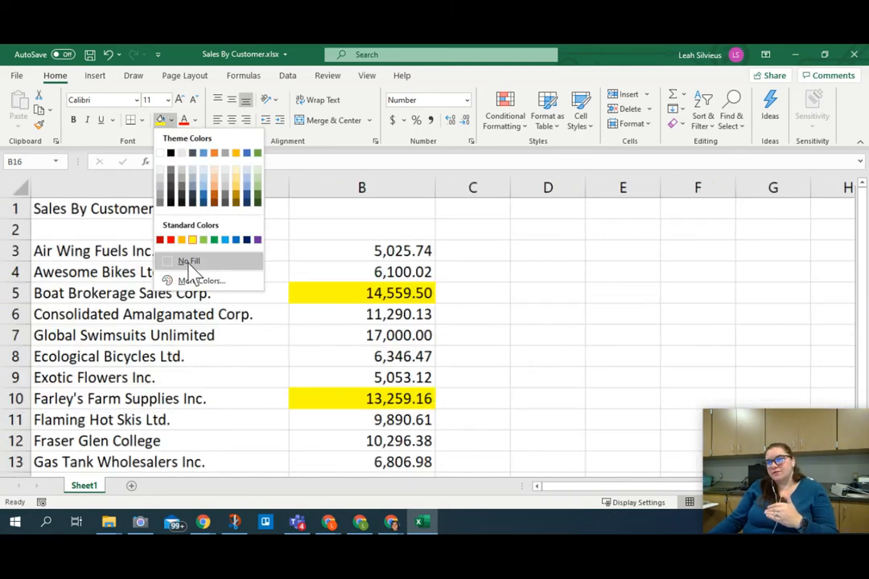
{"action": "left_click", "coordinate": [188, 261]}
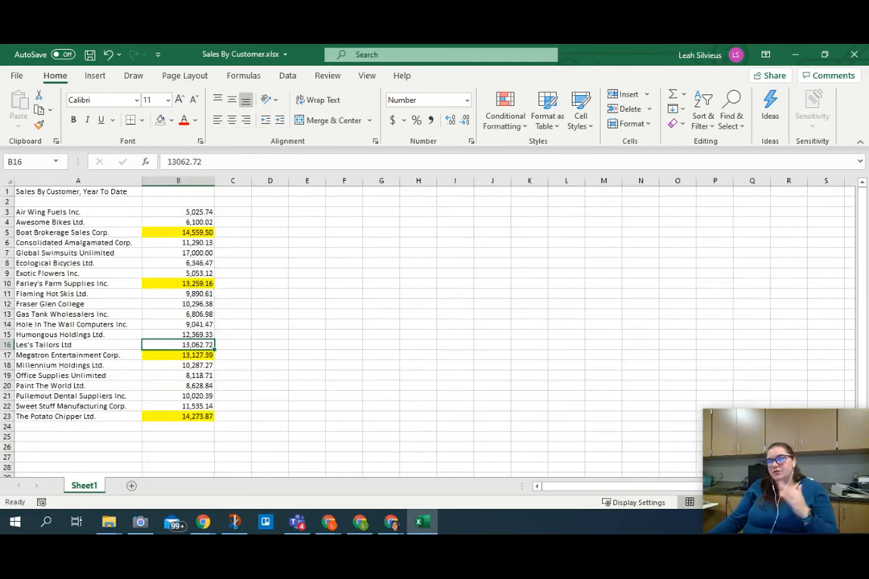
Step: Fill the Global Swimsuits Unlimited sales amount in cell B7 with yellow
{"action": "left_click", "coordinate": [193, 253]}
{"action": "left_click", "coordinate": [171, 120]}
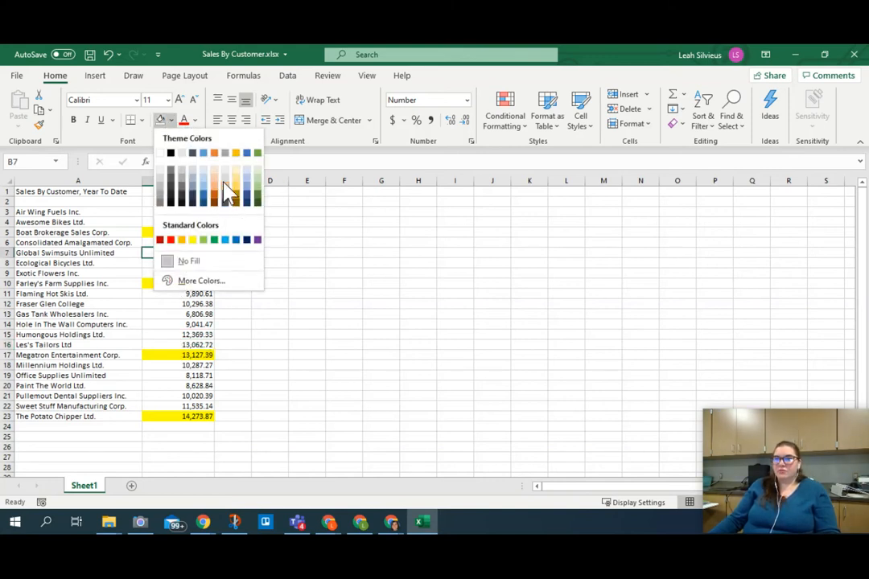
{"action": "left_click", "coordinate": [193, 240]}
{"action": "left_click", "coordinate": [308, 324]}
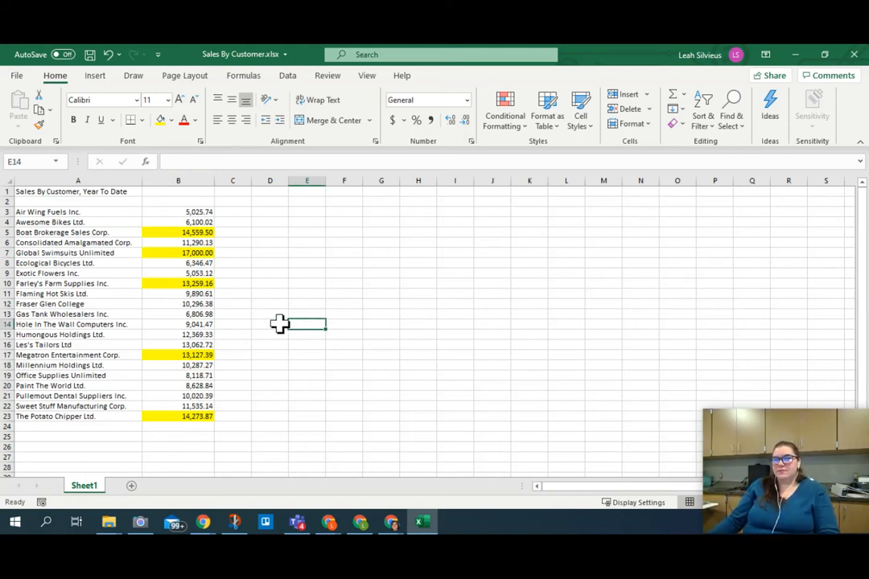
Step: Try Clear All on the sales amounts in B3:B23, and undo it
{"action": "left_click_drag", "start_coordinate": [180, 211], "coordinate": [169, 416]}
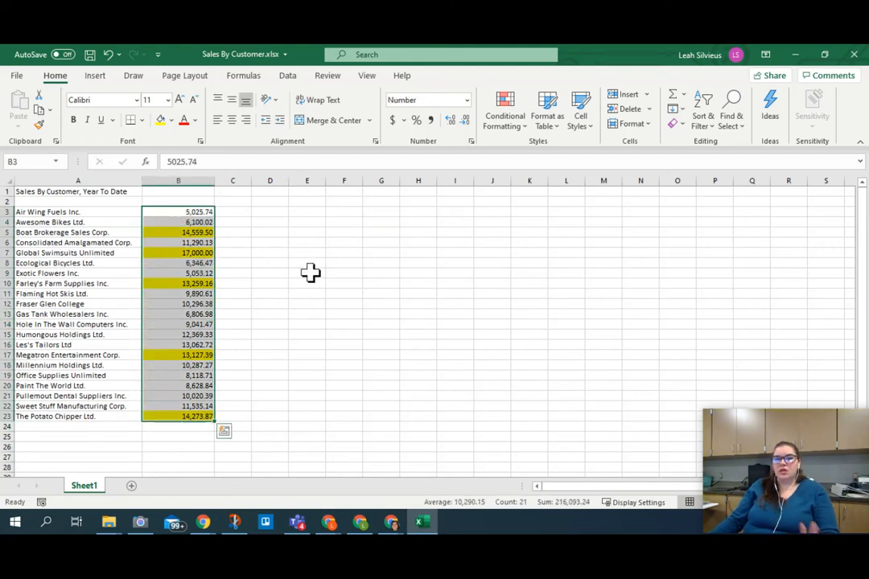
{"action": "left_click", "coordinate": [678, 124]}
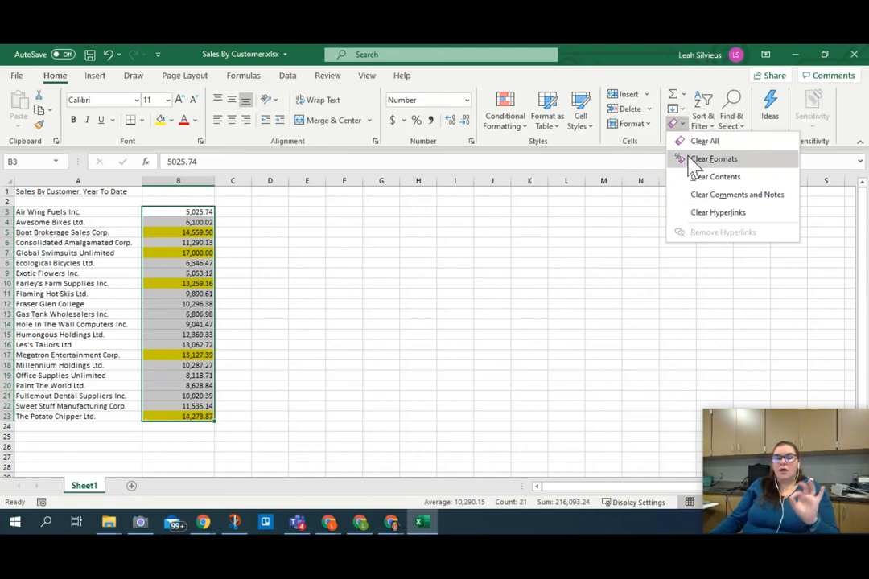
{"action": "left_click", "coordinate": [697, 142]}
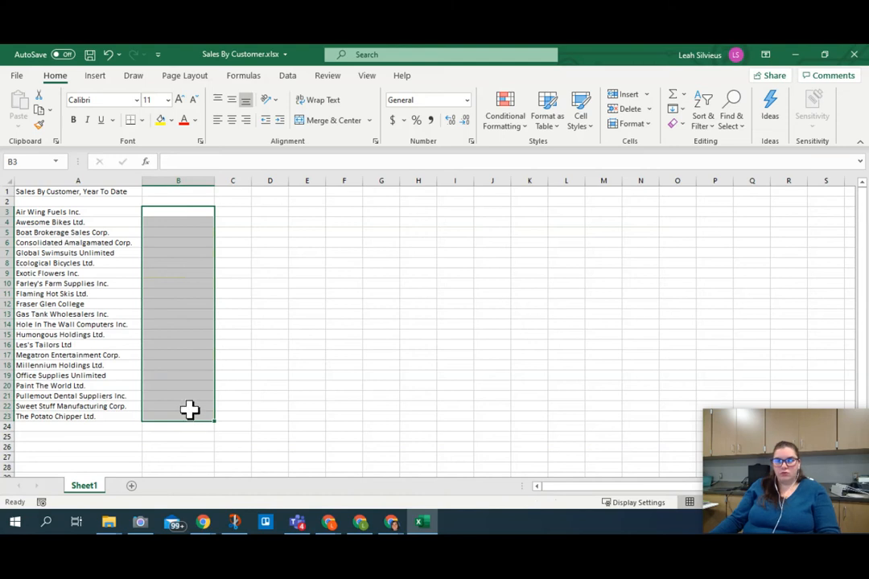
{"action": "key", "text": "ctrl+z"}
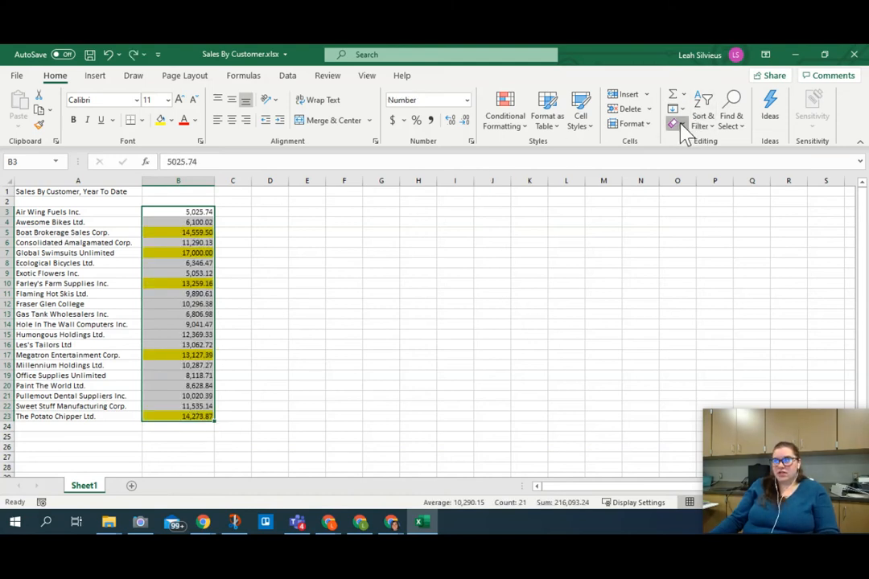
Step: Clear only the formats from the sales amounts in B3:B23 and apply the Accounting number format with dollar signs
{"action": "left_click", "coordinate": [681, 125]}
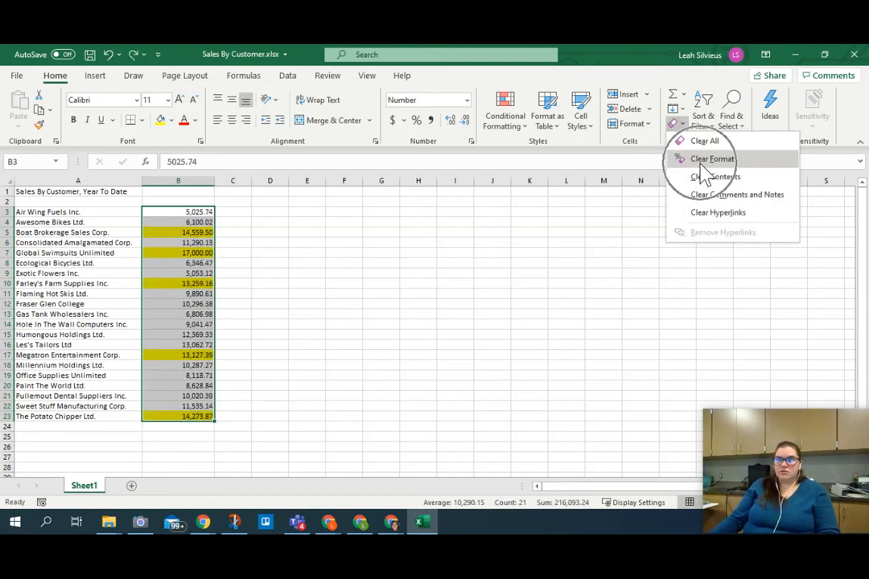
{"action": "left_click", "coordinate": [702, 161]}
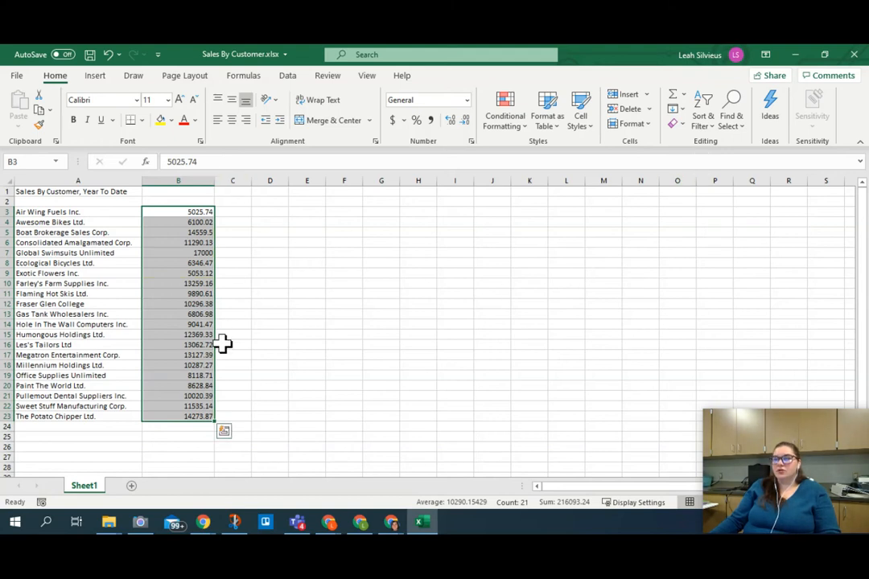
{"action": "left_click", "coordinate": [392, 120]}
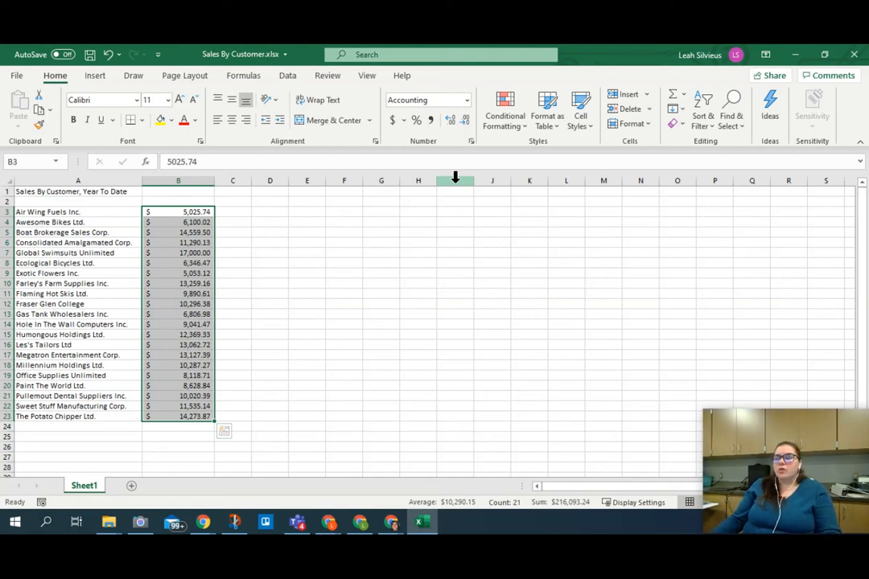
Step: Look at the Quick Analysis formatting options for the sales amounts in B3:B23
{"action": "left_click", "coordinate": [543, 150]}
{"action": "key", "text": "ctrl+q"}
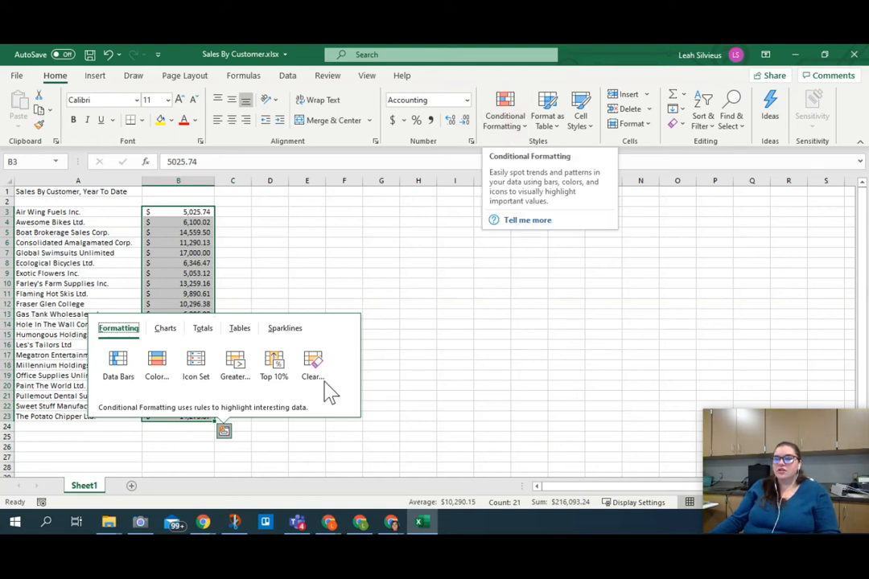
{"action": "left_click", "coordinate": [224, 432]}
{"action": "left_click", "coordinate": [225, 434]}
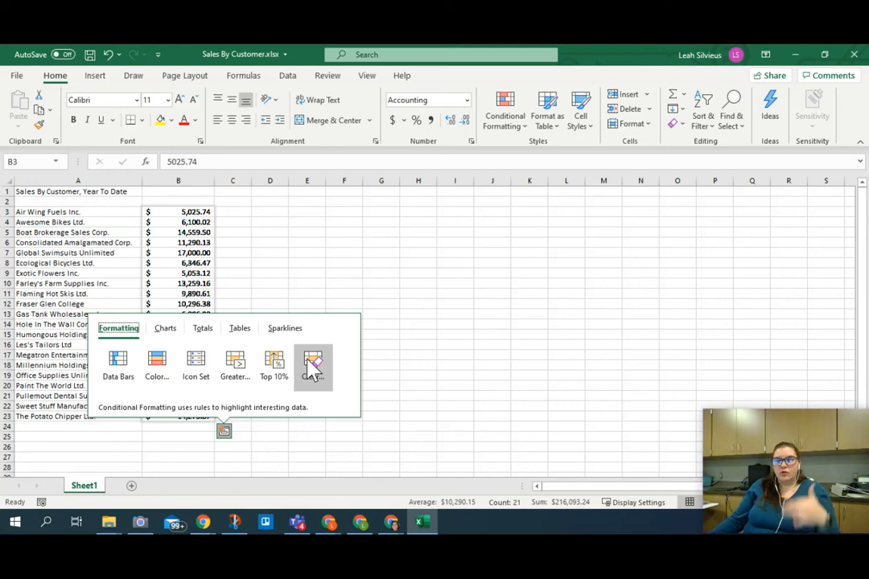
Step: Start a Between highlight rule on the sales amounts in B3:B23 for values from 9000 to 12000
{"action": "left_click", "coordinate": [516, 129]}
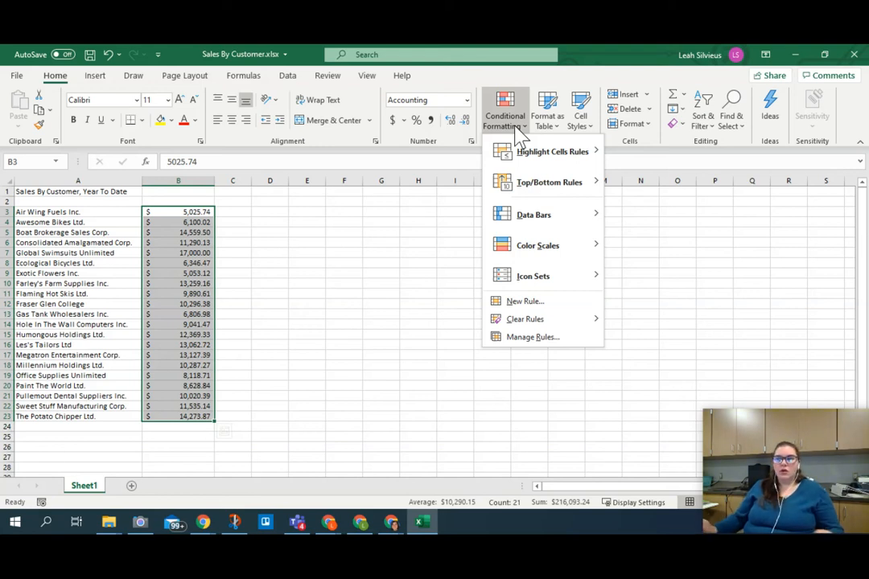
{"action": "mouse_move", "coordinate": [515, 160]}
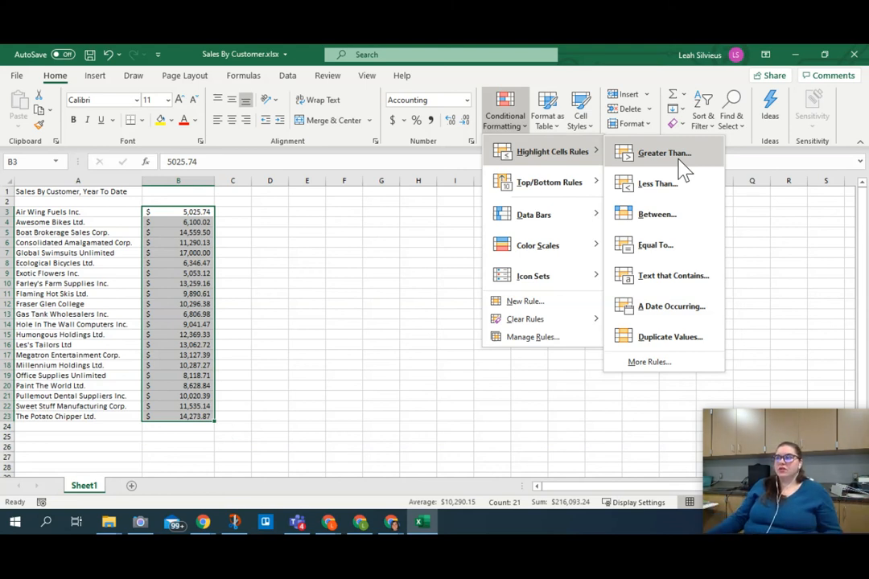
{"action": "left_click", "coordinate": [680, 213]}
{"action": "left_click_drag", "start_coordinate": [184, 194], "coordinate": [362, 224]}
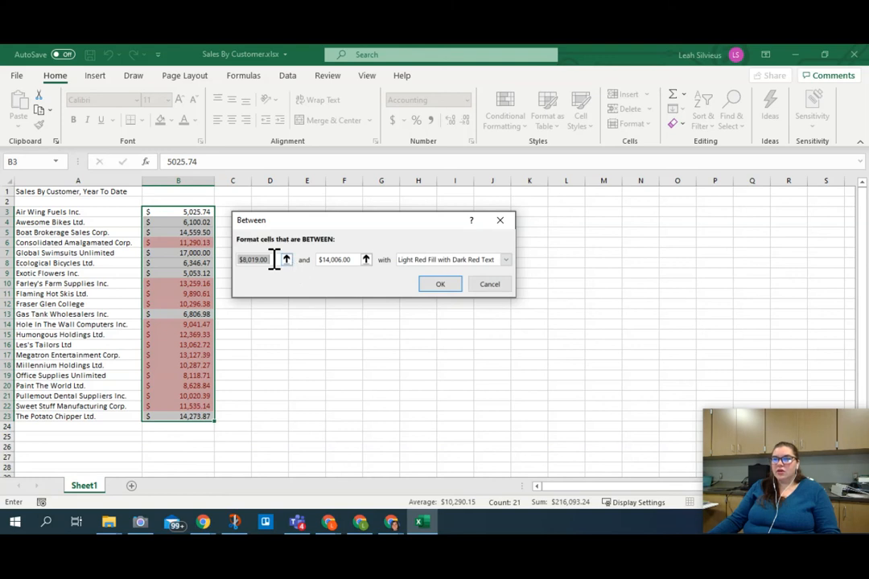
{"action": "type", "text": "9000"}
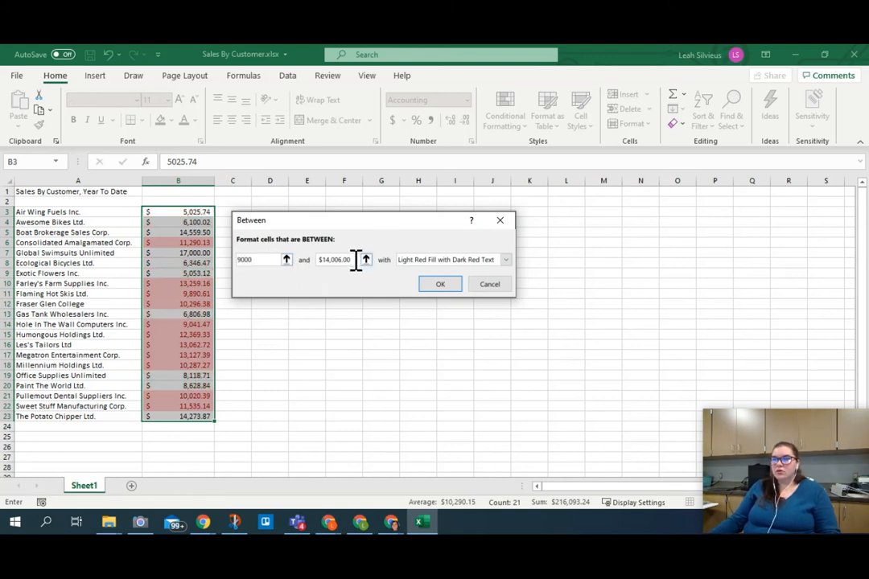
{"action": "key", "text": "Tab"}
{"action": "type", "text": "12000"}
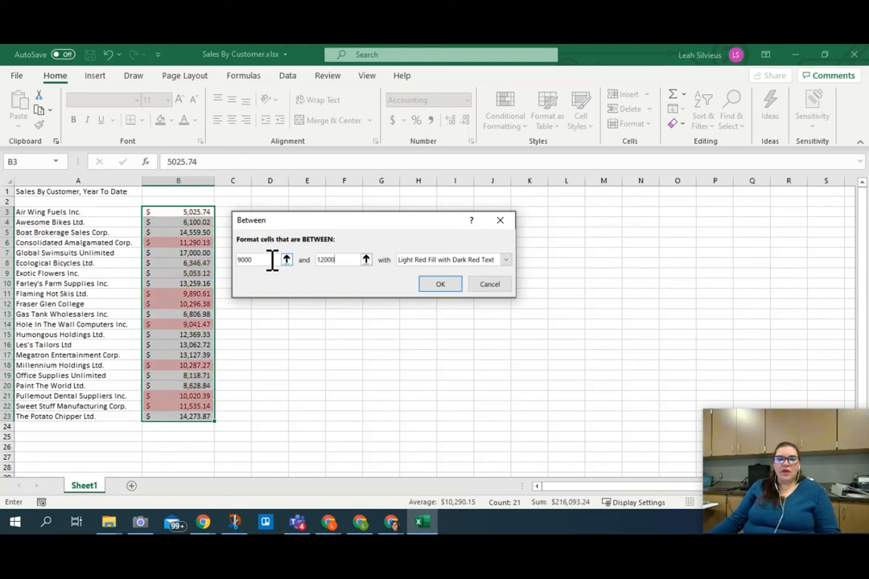
Step: Try the Red Border format for the Between rule
{"action": "left_click", "coordinate": [506, 261]}
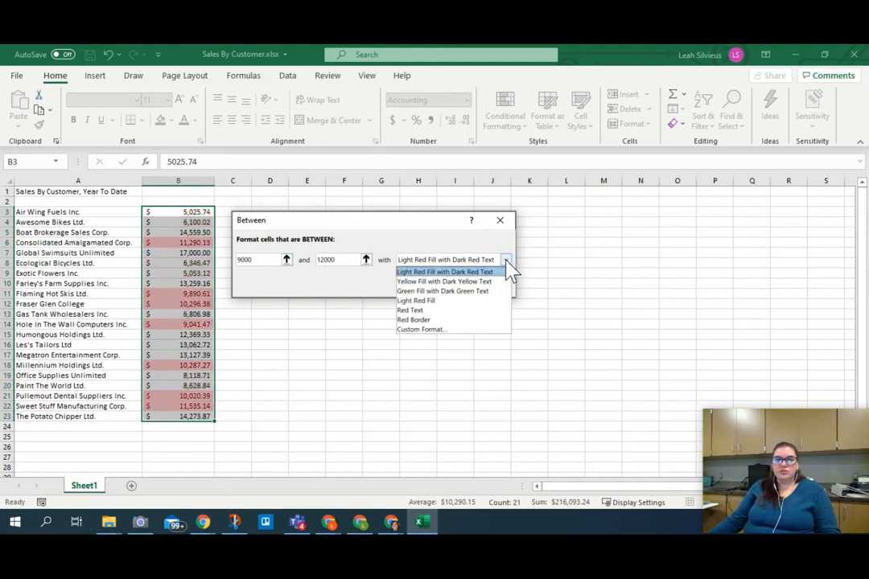
{"action": "left_click", "coordinate": [507, 263]}
{"action": "left_click", "coordinate": [507, 263]}
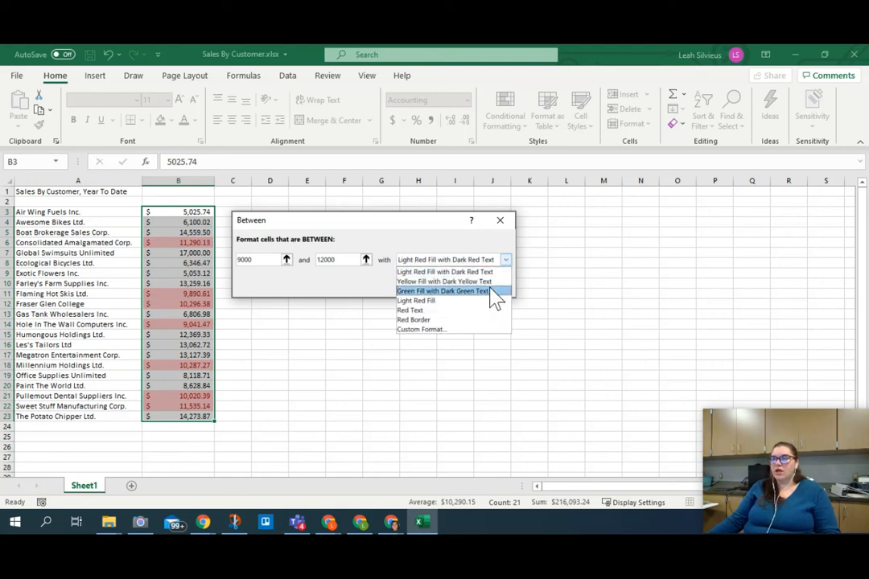
{"action": "left_click", "coordinate": [467, 320]}
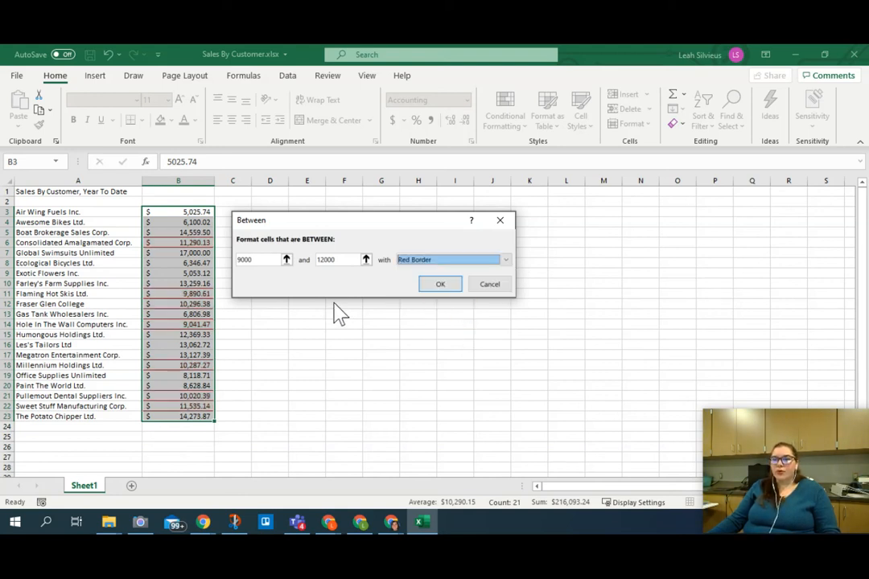
Step: Set the Between rule's format to Yellow Fill with Dark Yellow Text and apply the rule
{"action": "left_click", "coordinate": [506, 260]}
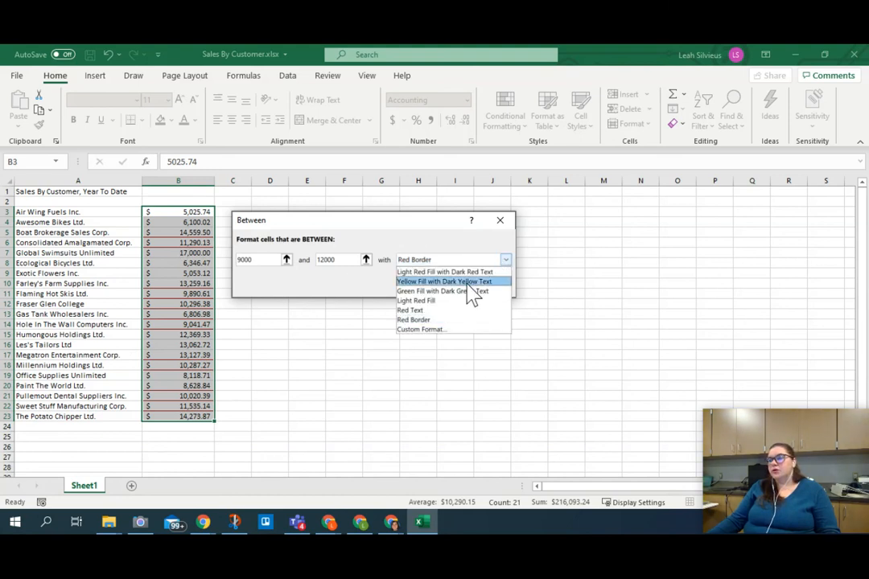
{"action": "left_click", "coordinate": [466, 281]}
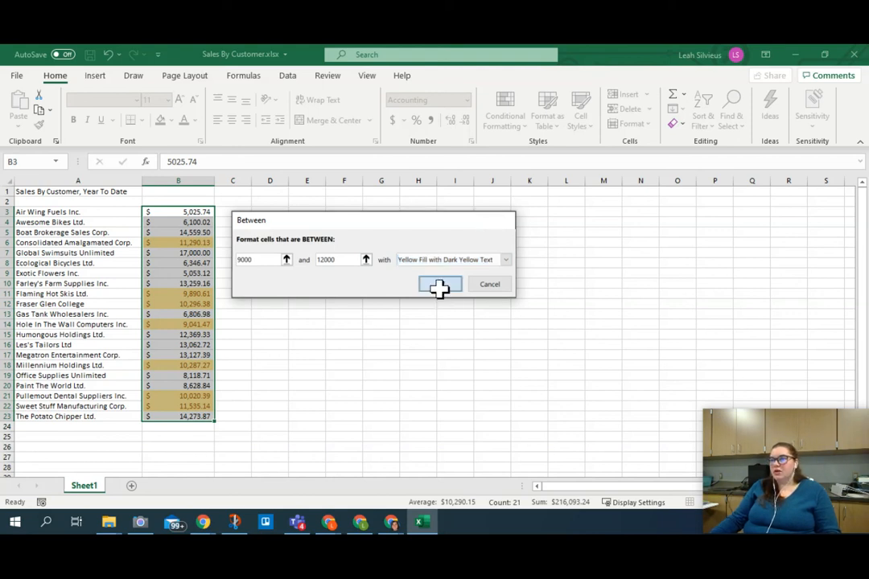
{"action": "left_click", "coordinate": [441, 285]}
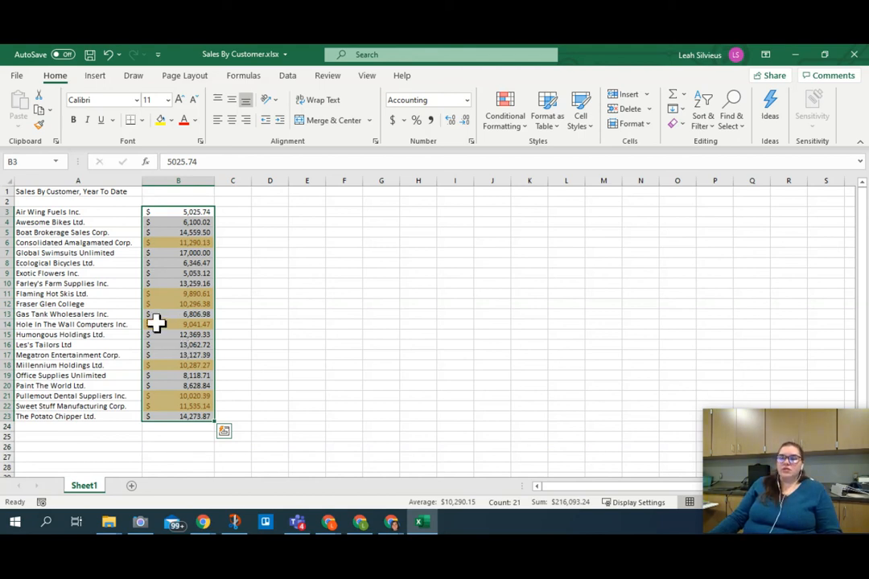
Step: Change the Exotic Flowers Inc. sales amount in cell B9 to 10053.12
{"action": "left_click", "coordinate": [171, 265]}
{"action": "left_click", "coordinate": [200, 274]}
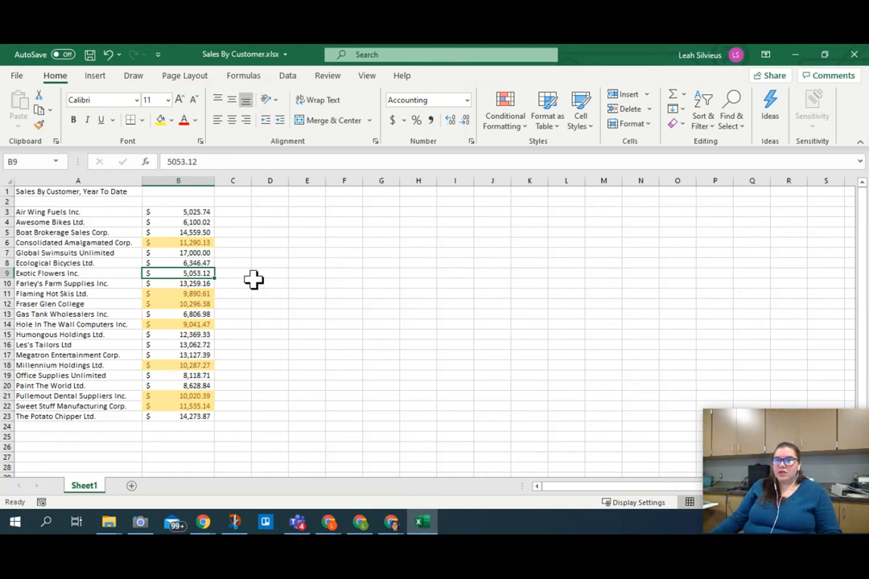
{"action": "double_click", "coordinate": [194, 274]}
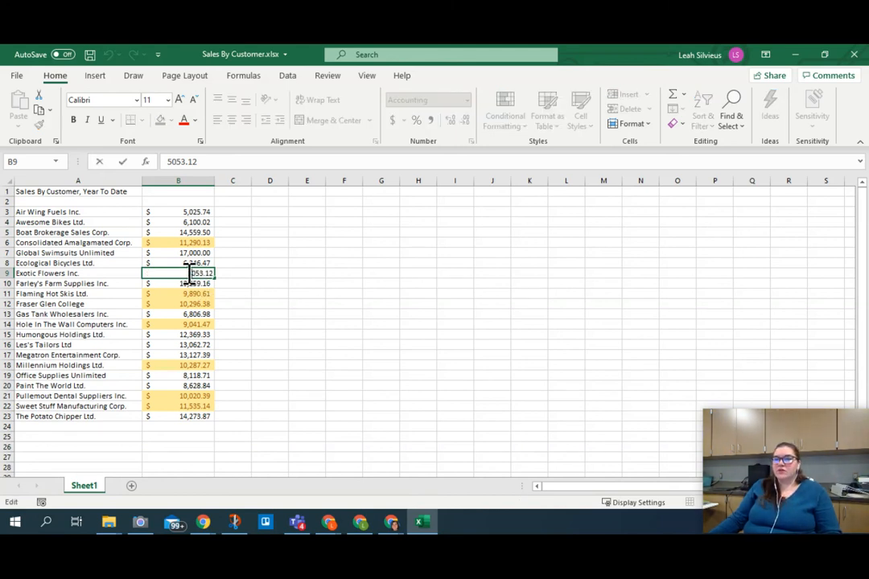
{"action": "left_click_drag", "start_coordinate": [189, 274], "coordinate": [194, 274]}
{"action": "type", "text": "10"}
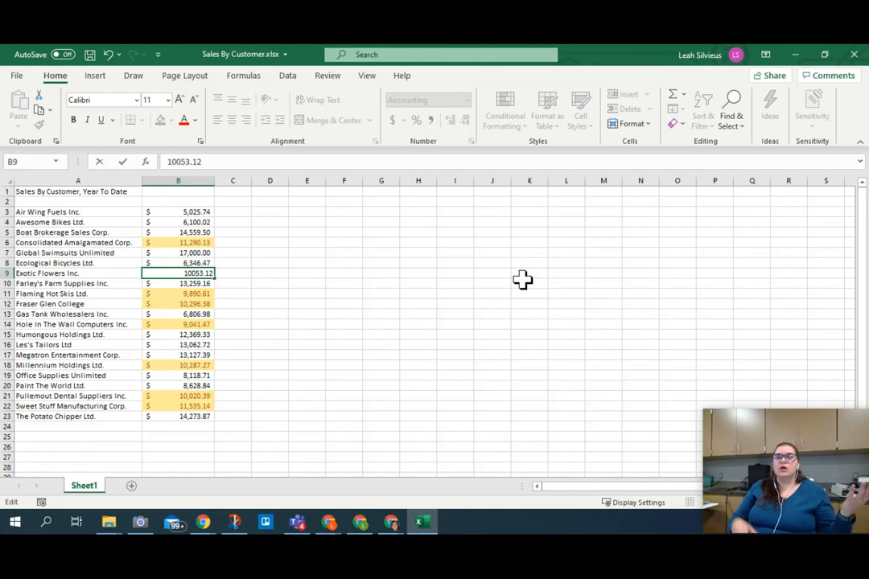
{"action": "key", "text": "Return"}
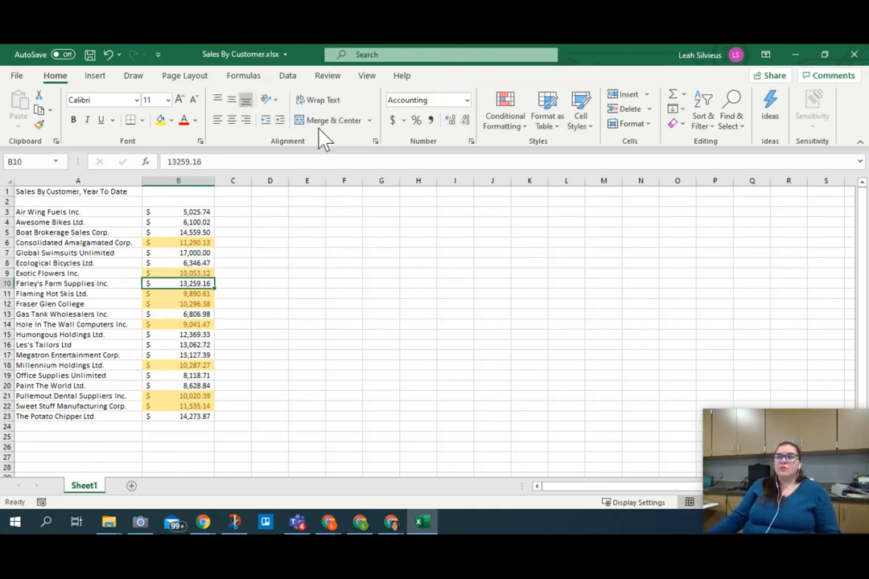
Step: Select the sales amounts in B3:B23
{"action": "left_click_drag", "start_coordinate": [167, 214], "coordinate": [153, 416]}
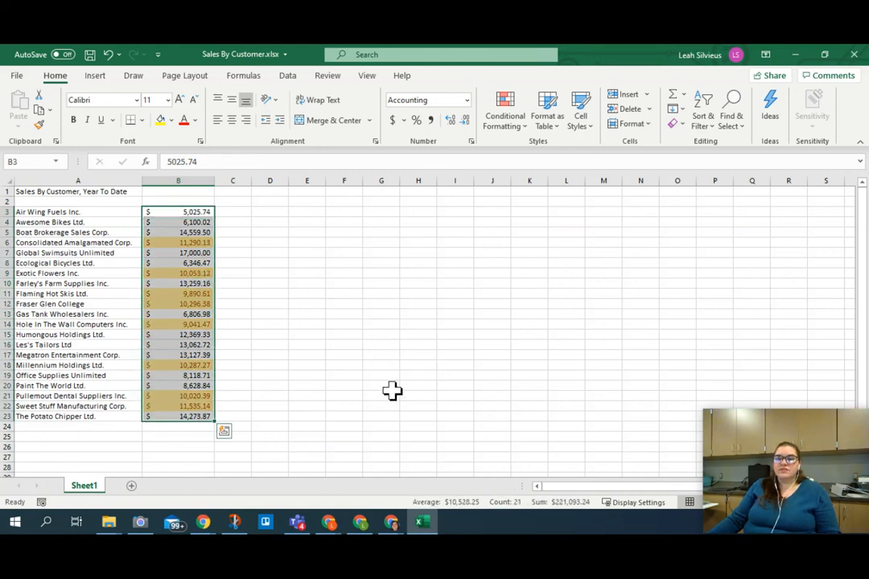